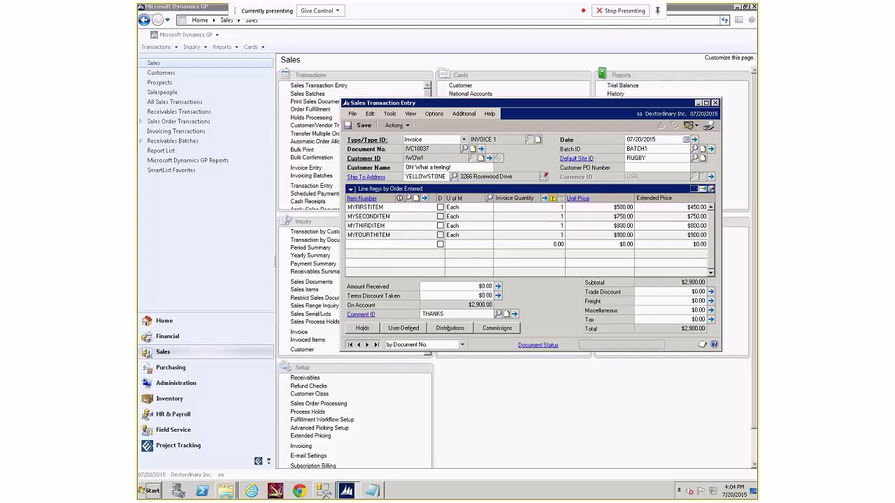
Open the invoice's Project Tracking distributions, examine the assigned lines and return to the transaction
{"action": "left_click", "coordinate": [462, 114]}
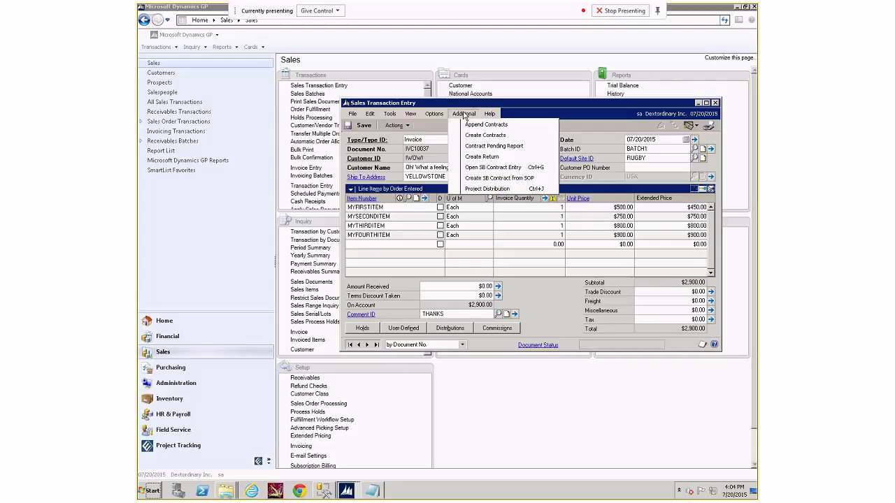
{"action": "left_click", "coordinate": [479, 194]}
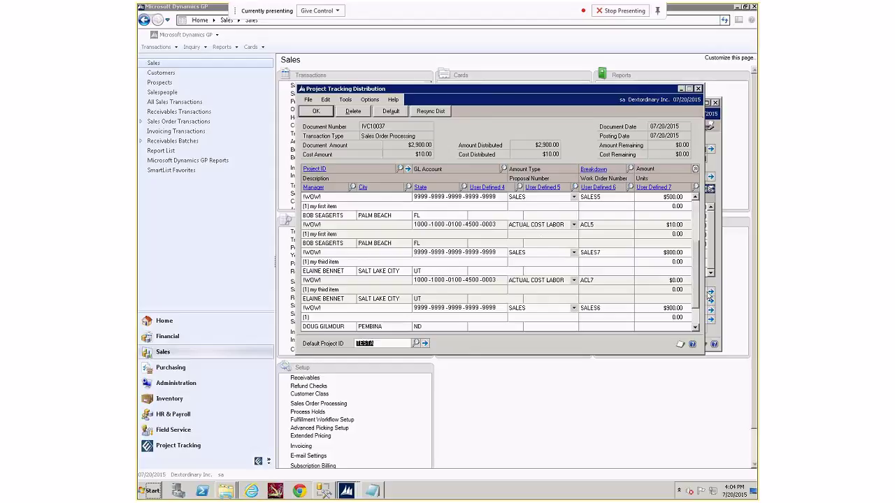
{"action": "left_click_drag", "start_coordinate": [707, 296], "coordinate": [701, 304]}
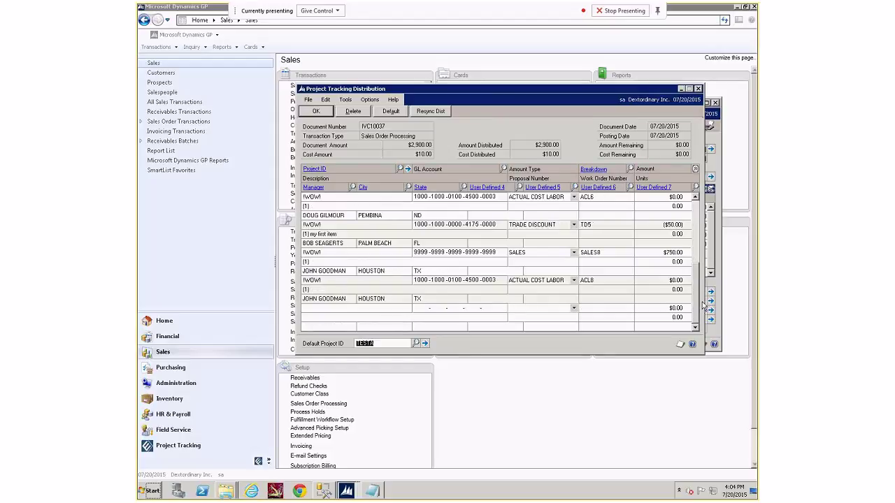
{"action": "left_click", "coordinate": [325, 113]}
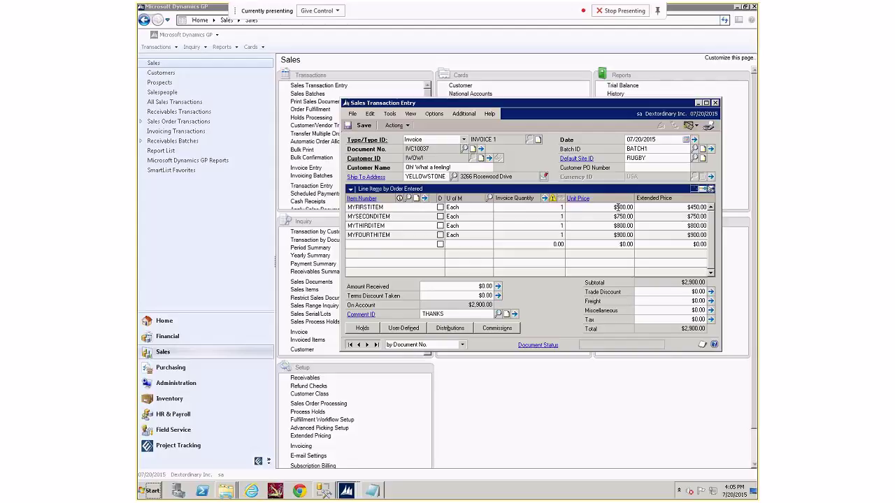
Set the unit price of the MYFIRSTITEM line to $770.00
{"action": "left_click", "coordinate": [631, 209]}
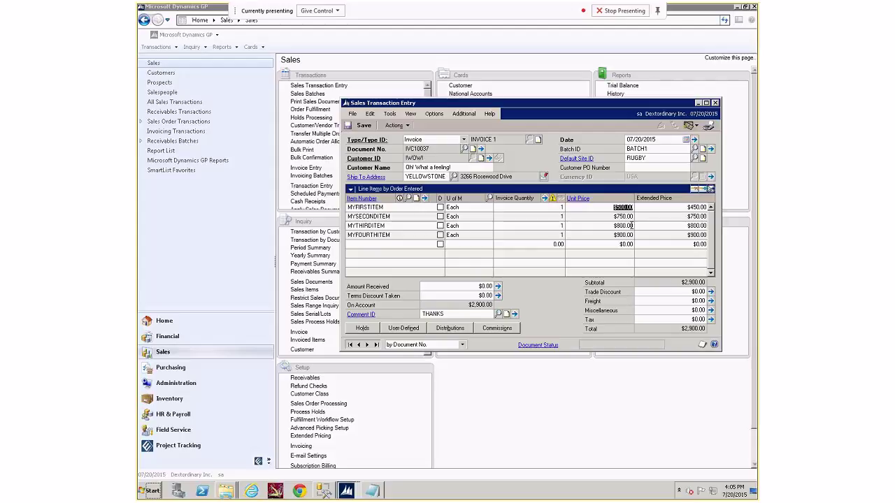
{"action": "type", "text": "750"}
{"action": "key", "text": "BackSpace"}
{"action": "key", "text": "BackSpace"}
{"action": "key", "text": "BackSpace"}
{"action": "key", "text": "BackSpace"}
{"action": "type", "text": "7"}
{"action": "key", "text": "Tab"}
{"action": "key", "text": "Tab"}
{"action": "key", "text": "Tab"}
{"action": "key", "text": "Tab"}
{"action": "key", "text": "Tab"}
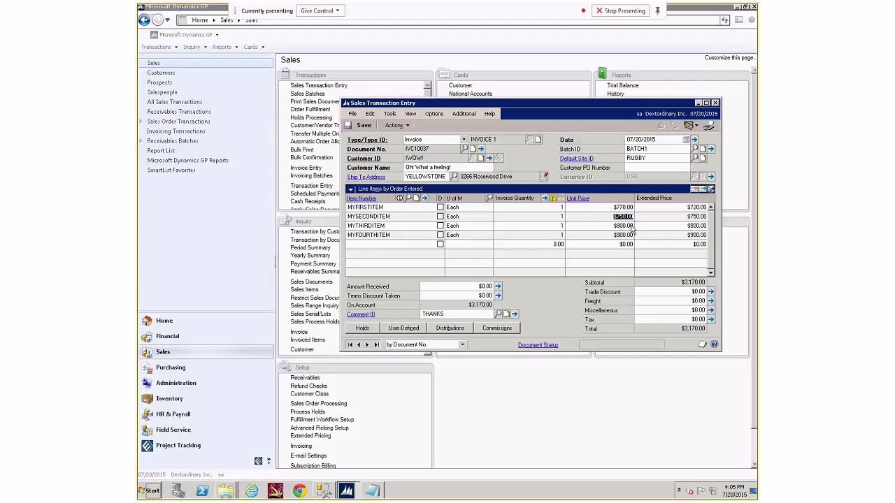
Set the unit price of the MYSECONDITEM line to $650.00
{"action": "type", "text": "650.00"}
{"action": "key", "text": "Tab"}
{"action": "key", "text": "Tab"}
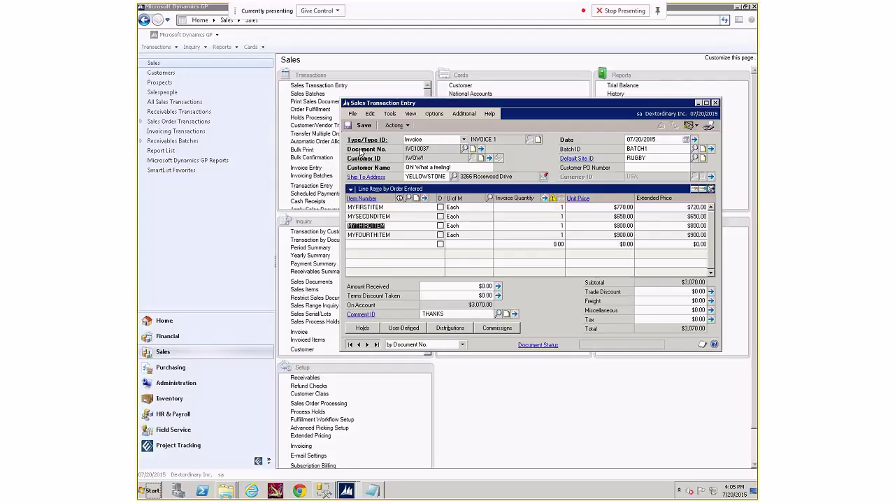
Delete the MYTHIRDITEM line from the invoice and confirm the deletion
{"action": "left_click", "coordinate": [370, 114]}
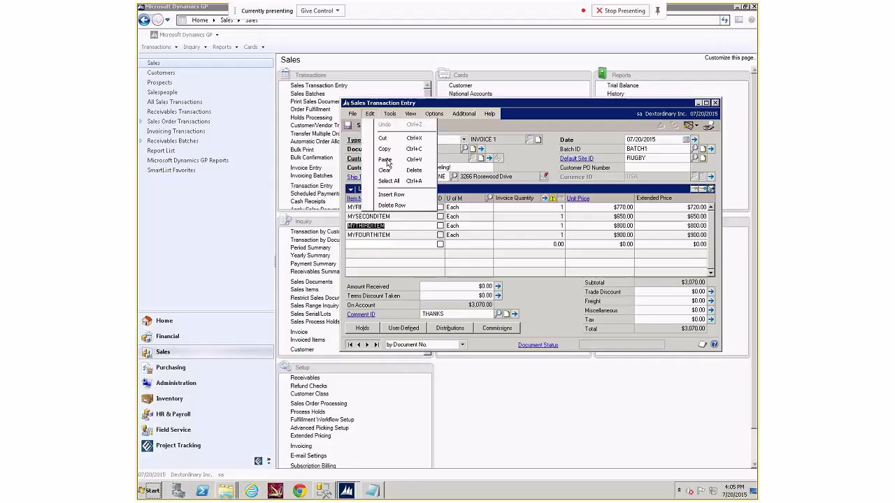
{"action": "left_click", "coordinate": [397, 207]}
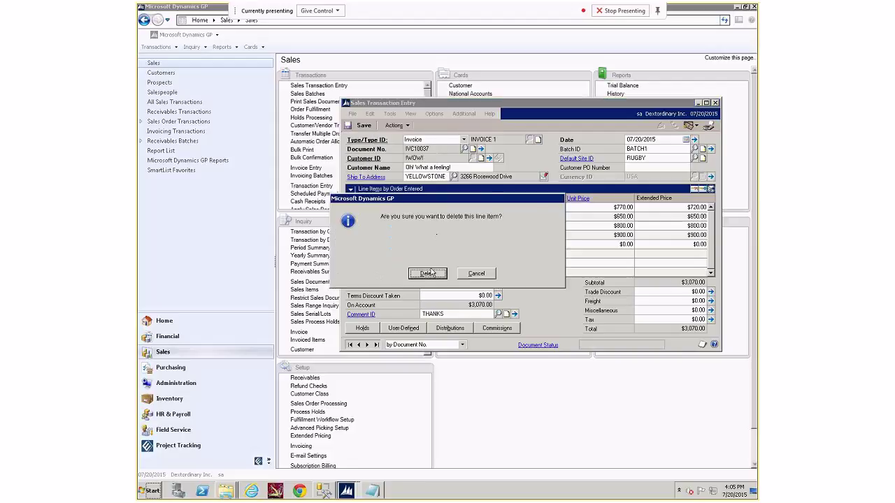
{"action": "left_click", "coordinate": [428, 273]}
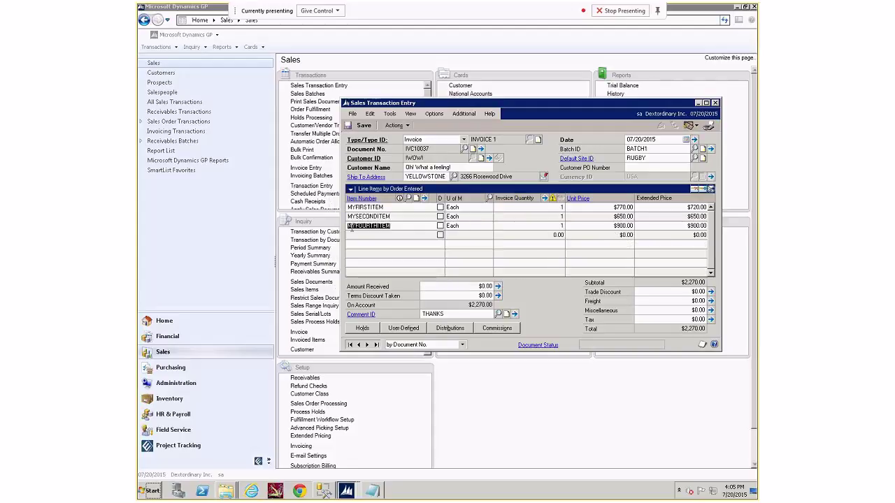
Set the MYFOURTHITEM invoice quantity to 2 and enter "my fourth item" as its description in the line details
{"action": "left_click", "coordinate": [531, 225]}
{"action": "type", "text": "2"}
{"action": "left_click", "coordinate": [710, 188]}
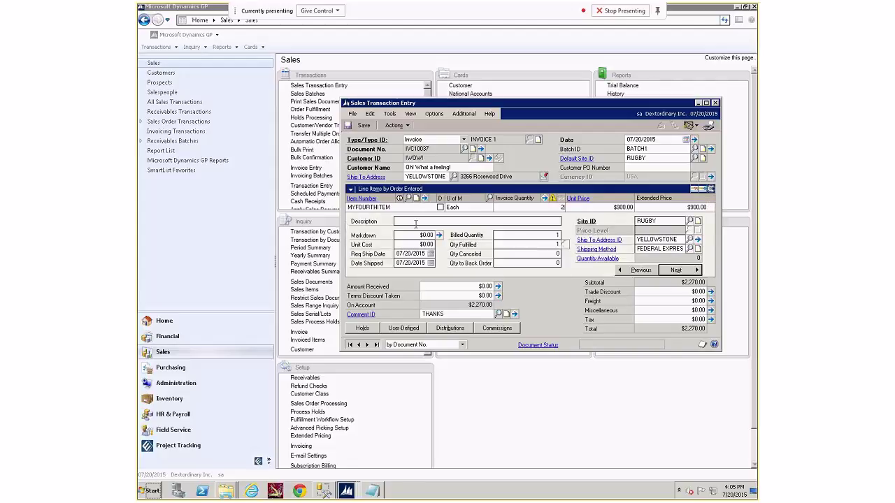
{"action": "left_click", "coordinate": [416, 222]}
{"action": "type", "text": "my fourth item"}
{"action": "type", "text": "2"}
Give MYFOURTHITEM a $10.00 markdown and a $25.00 unit cost, and return to the compact line list
{"action": "left_click", "coordinate": [425, 236]}
{"action": "type", "text": "10"}
{"action": "key", "text": "Tab"}
{"action": "type", "text": ".25"}
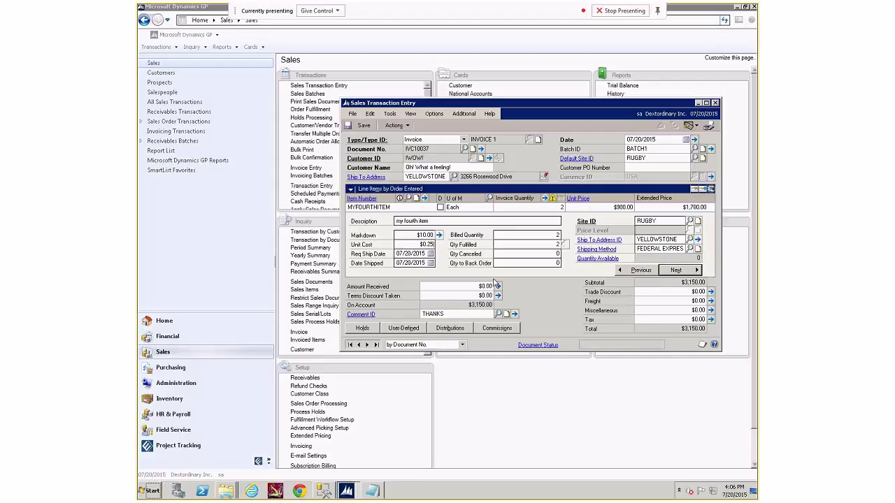
{"action": "type", "text": "00"}
{"action": "key", "text": "Tab"}
{"action": "left_click", "coordinate": [712, 190]}
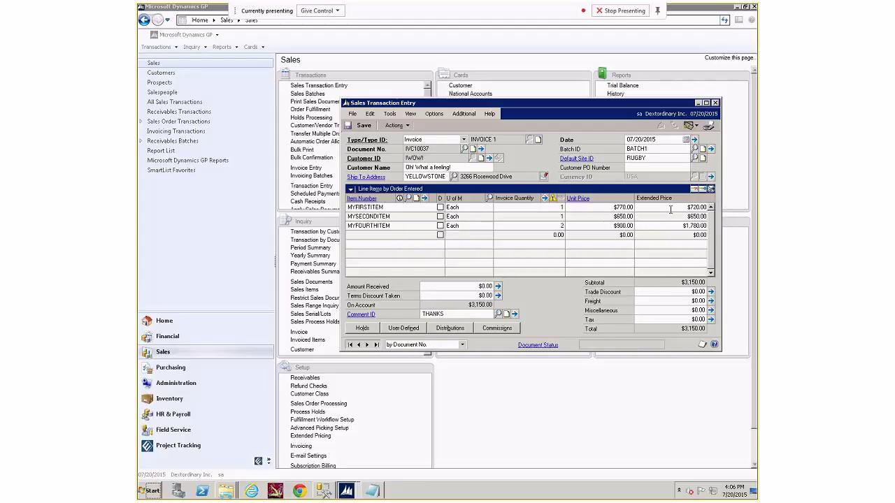
Expand the MYFIRSTITEM line details and set the markdown to $40.00 and the unit cost to $5.00
{"action": "left_click", "coordinate": [711, 190]}
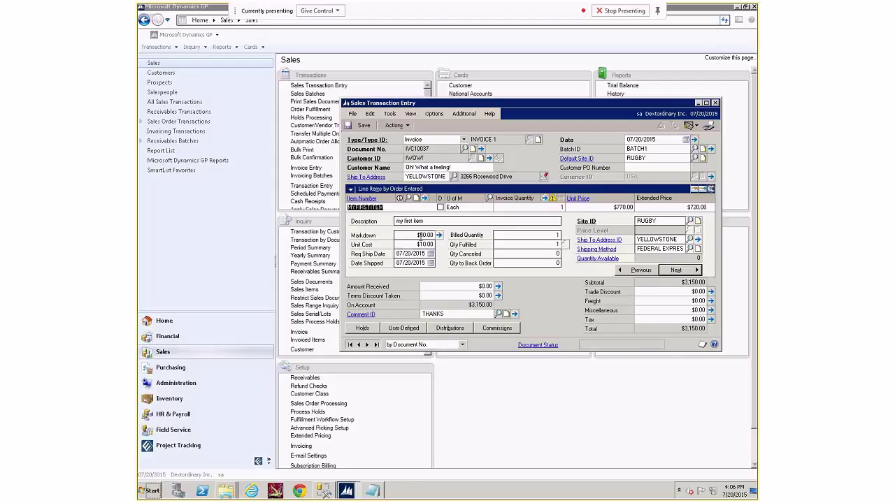
{"action": "type", "text": "40"}
{"action": "key", "text": "Tab"}
{"action": "type", "text": "0.05"}
{"action": "key", "text": "Tab"}
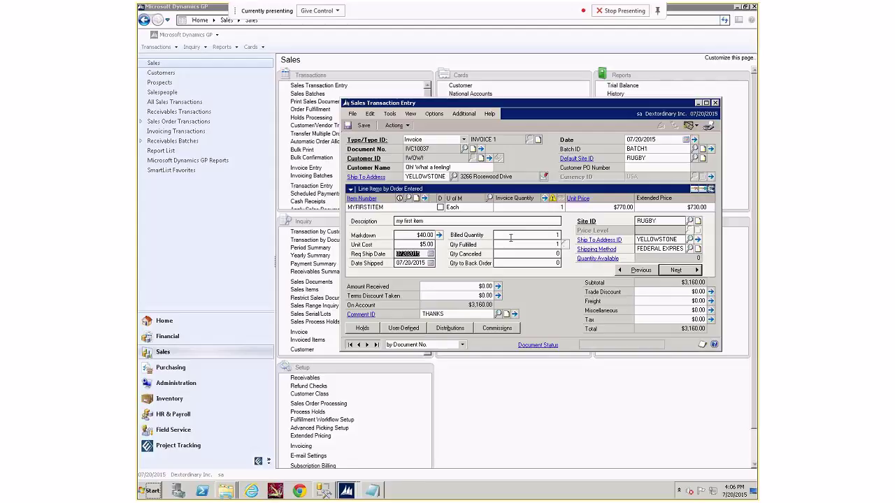
Append "new description" to the MYFIRSTITEM description and collapse the line details
{"action": "left_click", "coordinate": [451, 222]}
{"action": "left_click", "coordinate": [446, 221]}
{"action": "type", "text": "new description"}
{"action": "left_click", "coordinate": [711, 189]}
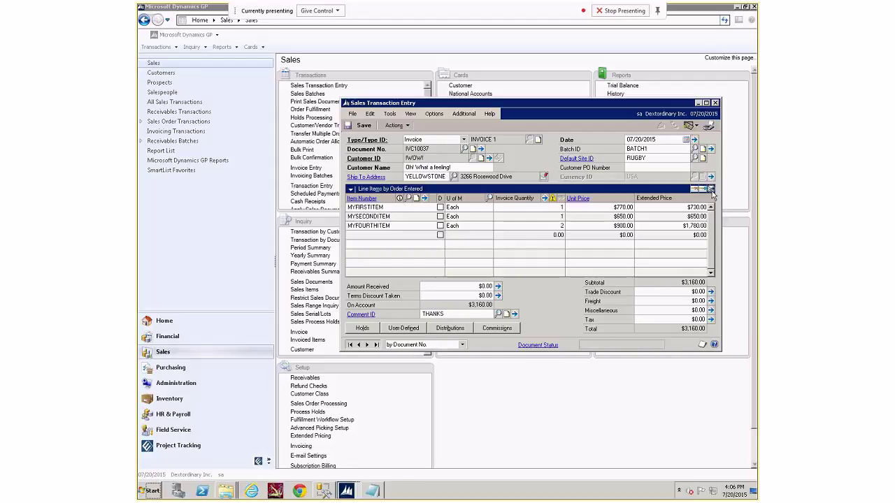
Add a new invoice line for MYFIFTHITEM with a unit price of $100.00
{"action": "left_click", "coordinate": [362, 237]}
{"action": "type", "text": "MY FI"}
{"action": "key", "text": "BackSpace"}
{"action": "key", "text": "BackSpace"}
{"action": "key", "text": "BackSpace"}
{"action": "type", "text": "FI"}
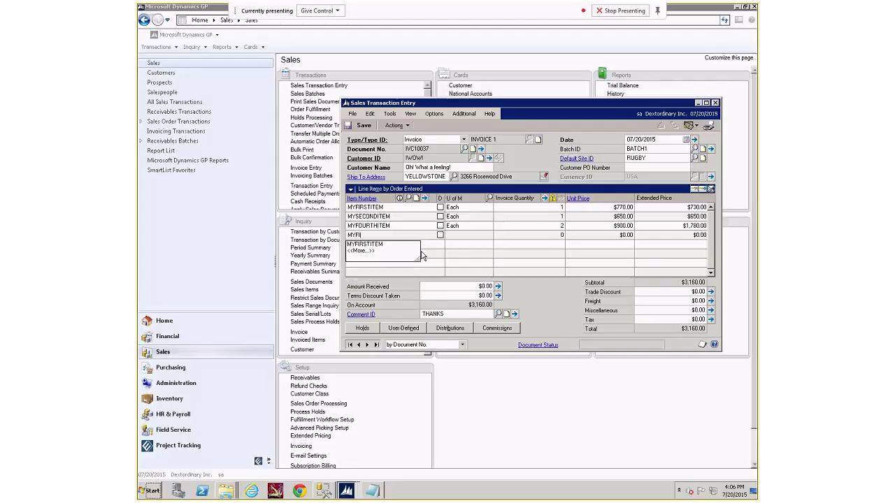
{"action": "type", "text": "FTHITEM"}
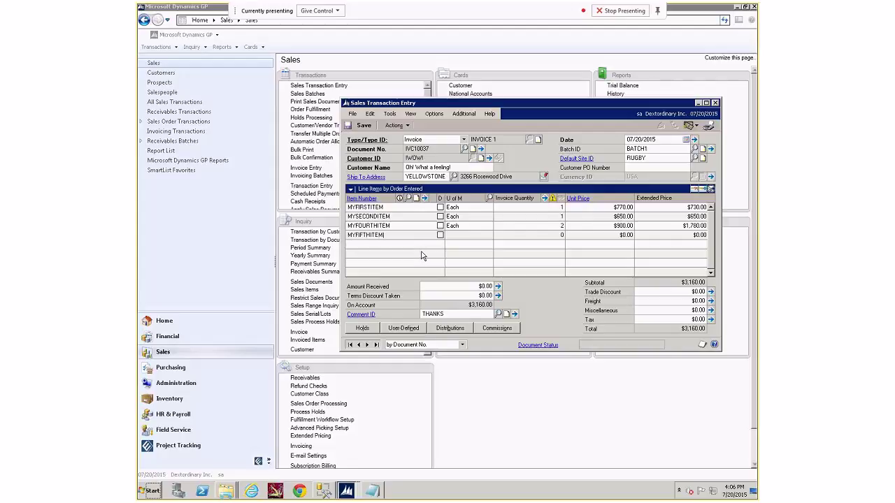
{"action": "key", "text": "Tab"}
{"action": "key", "text": "Tab"}
{"action": "type", "text": "100"}
{"action": "key", "text": "Tab"}
Enter "my fifth item" as the MYFIFTHITEM description in the expanded line details, and collapse them
{"action": "left_click", "coordinate": [710, 190]}
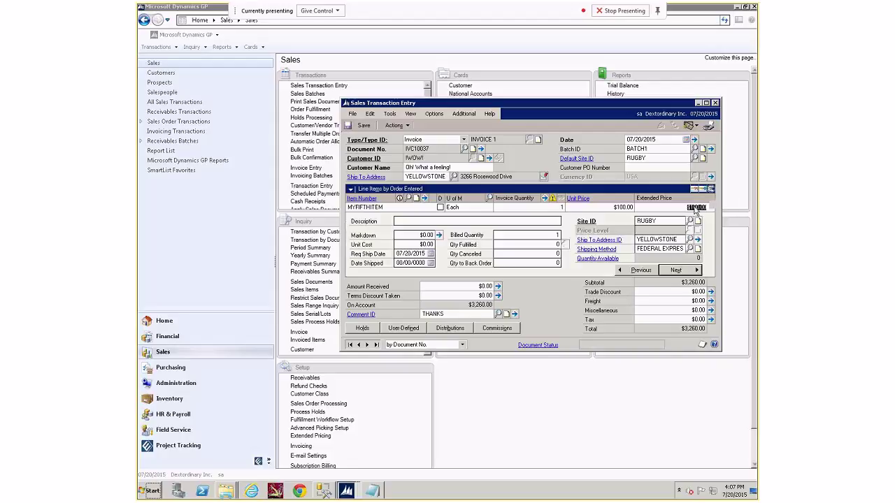
{"action": "left_click", "coordinate": [396, 222]}
{"action": "type", "text": "my fifth item"}
{"action": "left_click", "coordinate": [711, 189]}
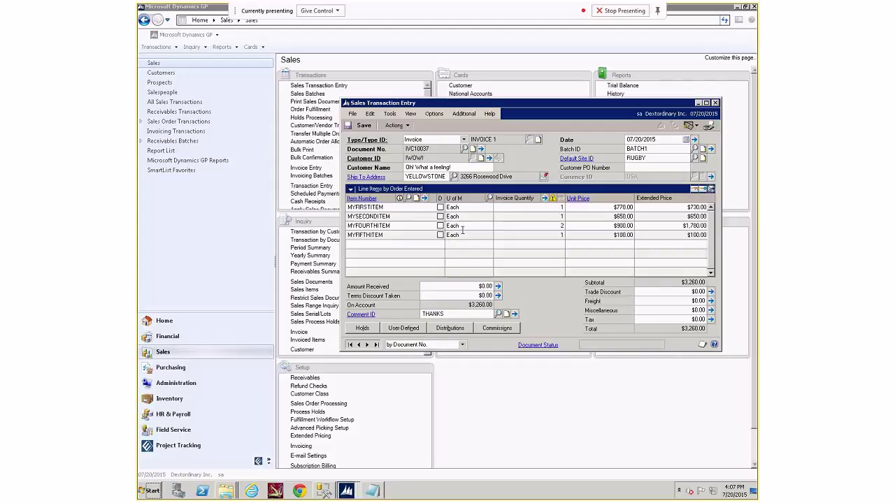
Try to save the changed invoice and choose to open the Project Tracking distributions instead of saving anyway
{"action": "left_click", "coordinate": [462, 230]}
{"action": "left_click", "coordinate": [360, 126]}
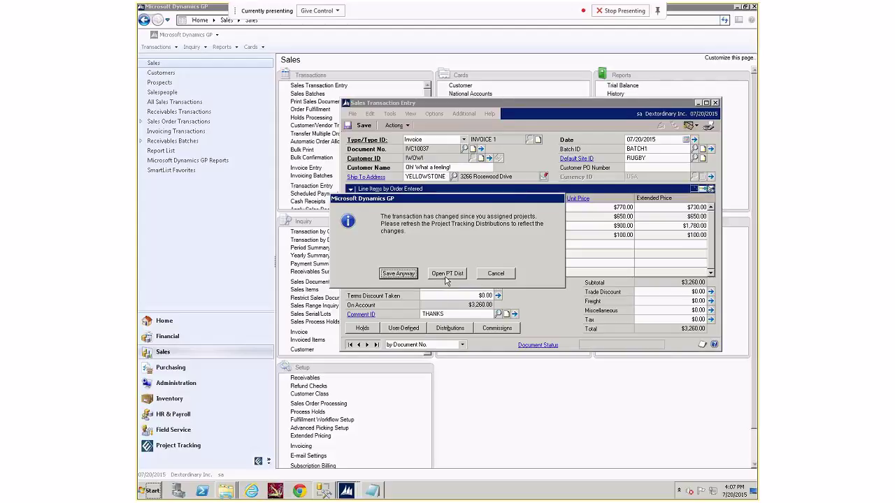
{"action": "left_click", "coordinate": [445, 277]}
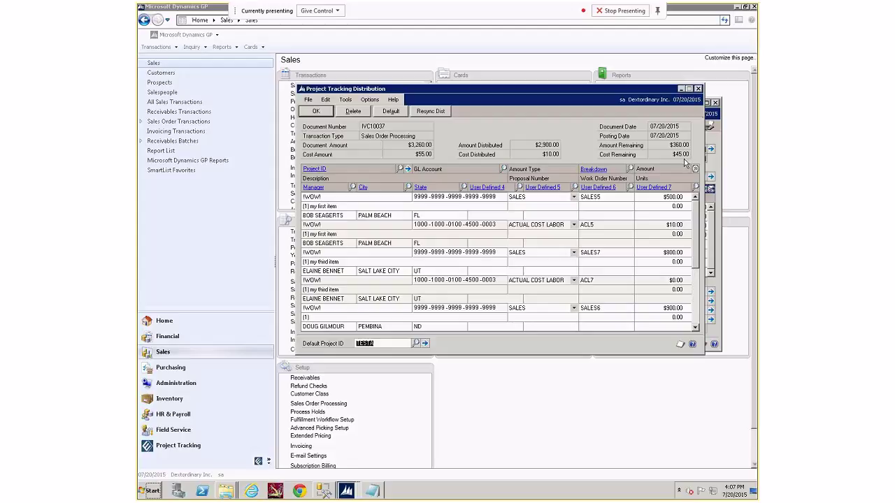
Check the outdated distribution lines and resync the distributions with the changed invoice
{"action": "left_click_drag", "start_coordinate": [697, 251], "coordinate": [700, 298]}
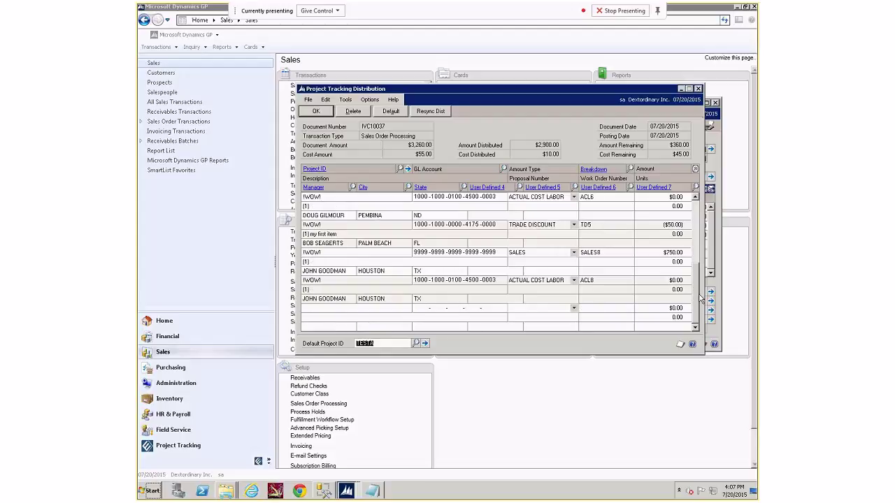
{"action": "left_click", "coordinate": [695, 198]}
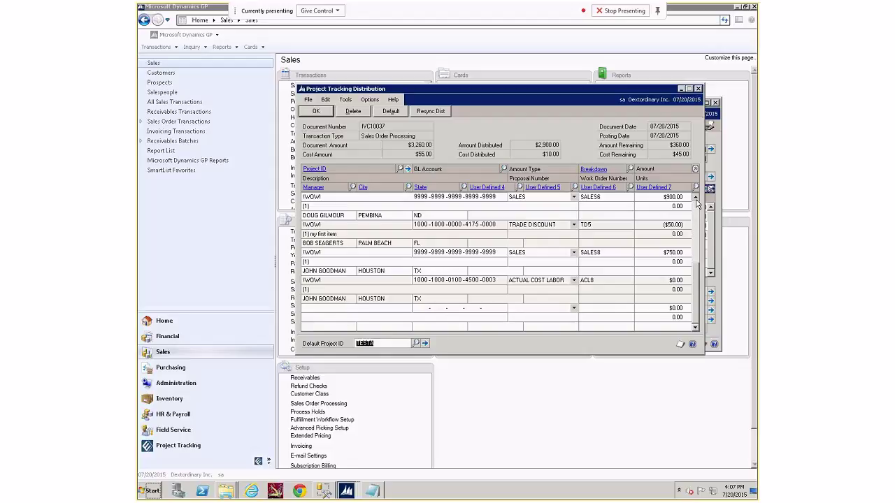
{"action": "left_click", "coordinate": [695, 198]}
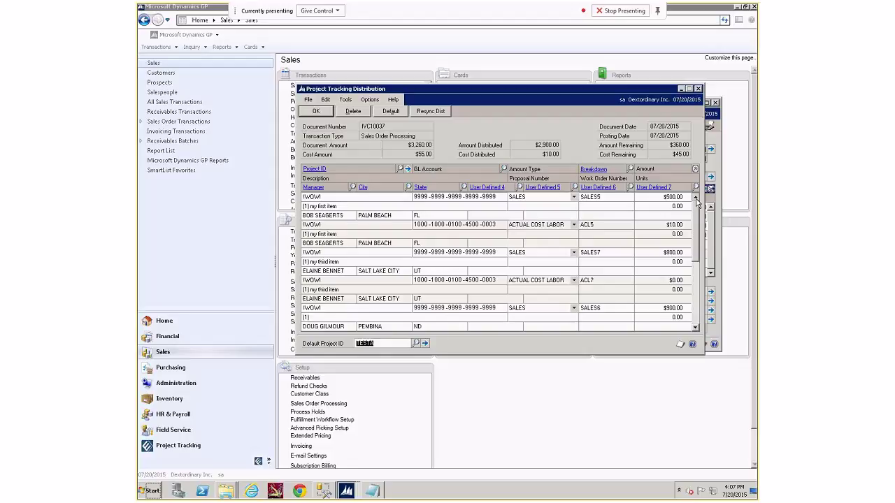
{"action": "left_click", "coordinate": [430, 112]}
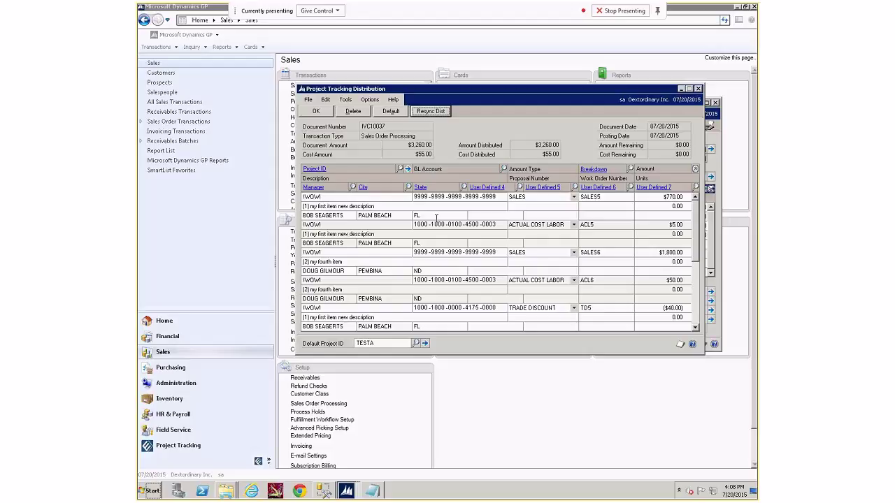
Examine the resynced distribution lines from the first item's description down to the fifth item's entries
{"action": "left_click", "coordinate": [378, 206]}
{"action": "left_click", "coordinate": [344, 206]}
{"action": "left_click_drag", "start_coordinate": [344, 207], "coordinate": [378, 206]}
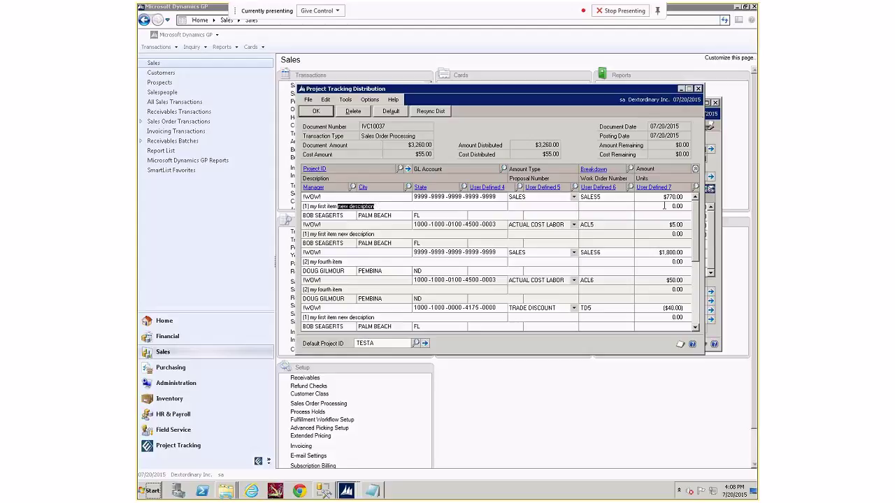
{"action": "left_click", "coordinate": [696, 327]}
{"action": "left_click", "coordinate": [695, 328]}
{"action": "left_click", "coordinate": [696, 327]}
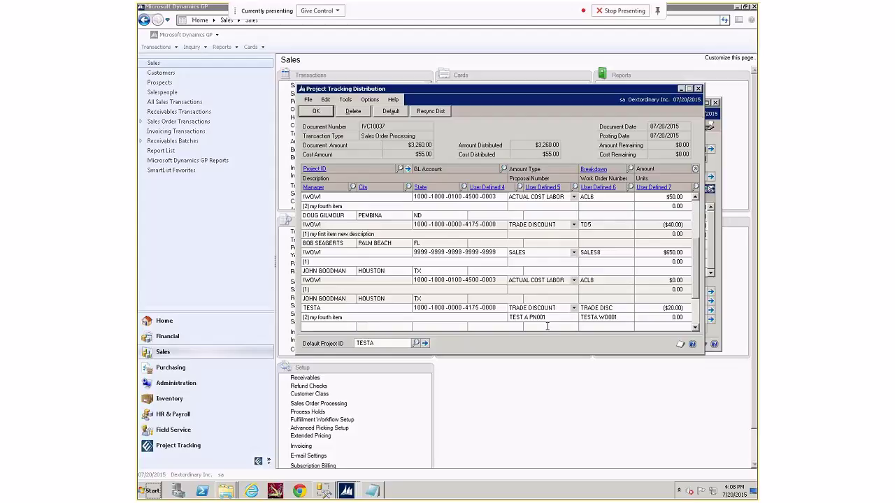
{"action": "left_click", "coordinate": [695, 327]}
{"action": "left_click", "coordinate": [695, 327]}
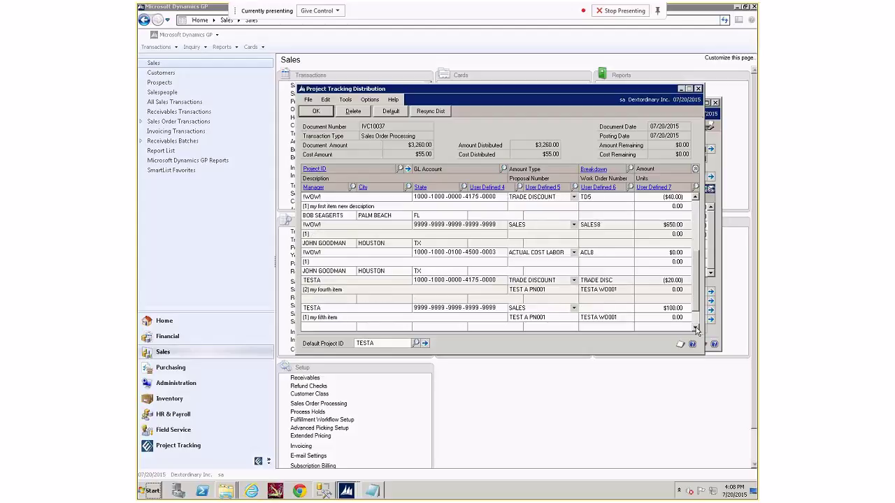
{"action": "left_click", "coordinate": [695, 328]}
{"action": "left_click", "coordinate": [695, 327]}
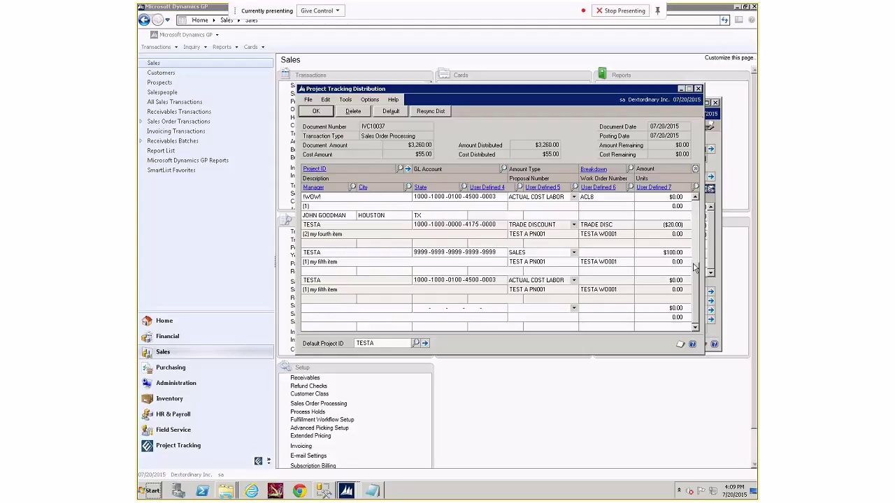
Set the breakdown to SALES7 on the TESTA sales distribution for the fifth item
{"action": "left_click", "coordinate": [597, 253]}
{"action": "type", "text": "SALES"}
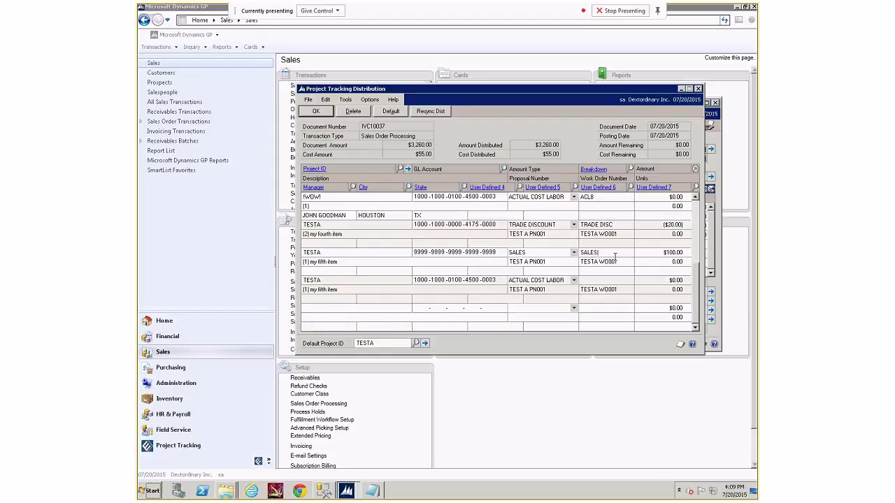
{"action": "type", "text": "7"}
{"action": "key", "text": "Tab"}
{"action": "key", "text": "Tab"}
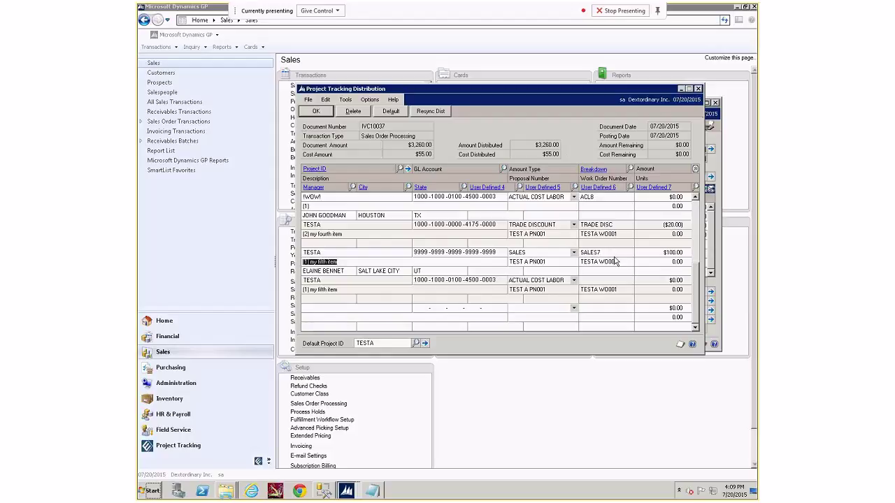
Set the breakdown to ACL7 on the TESTA actual cost labor distribution for the fifth item
{"action": "left_click", "coordinate": [598, 280]}
{"action": "type", "text": "A"}
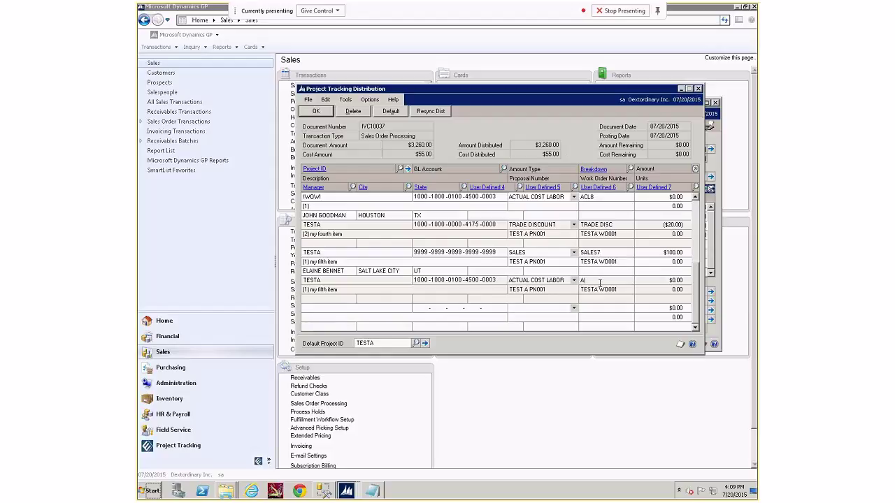
{"action": "type", "text": "CL7"}
Set the breakdown to TD7 on the TESTA trade discount distribution for the fourth item
{"action": "left_click", "coordinate": [613, 225]}
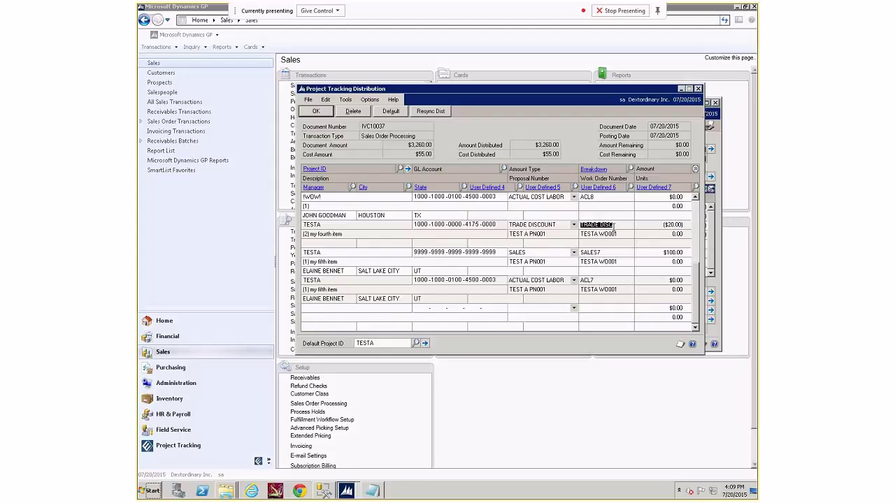
{"action": "type", "text": "TD7"}
{"action": "left_click", "coordinate": [601, 199]}
{"action": "scroll", "coordinate": [613, 234], "scroll_direction": "up", "scroll_amount": 5}
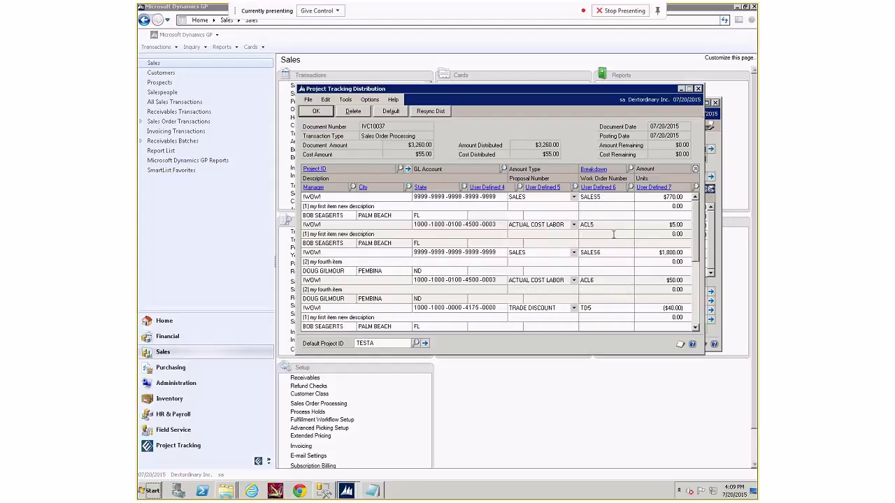
Review all the invoice's distribution lines from the first item to the fifth and accept the Project Tracking distributions
{"action": "scroll", "coordinate": [613, 234], "scroll_direction": "down", "scroll_amount": 3}
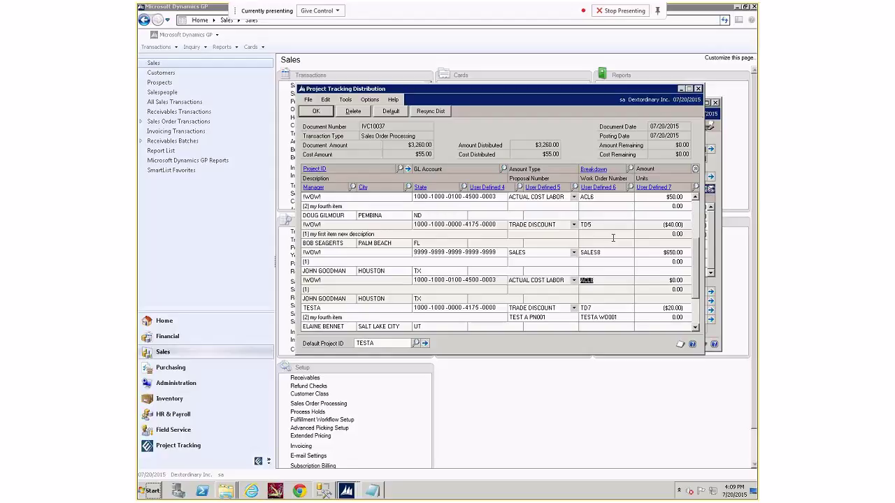
{"action": "scroll", "coordinate": [613, 237], "scroll_direction": "up", "scroll_amount": 3}
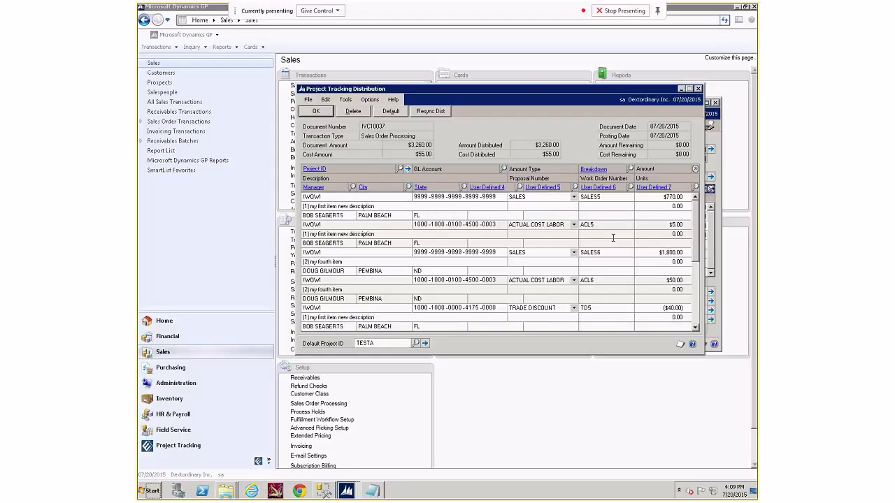
{"action": "scroll", "coordinate": [613, 238], "scroll_direction": "down", "scroll_amount": 6}
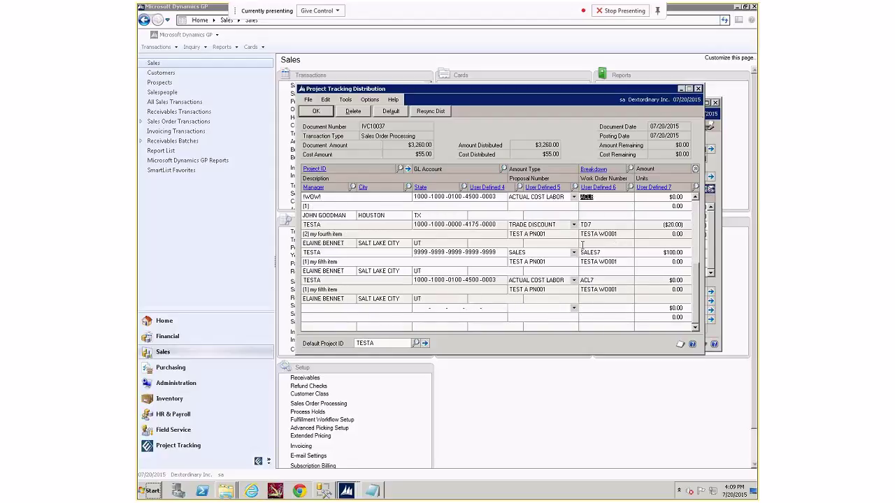
{"action": "left_click", "coordinate": [315, 112]}
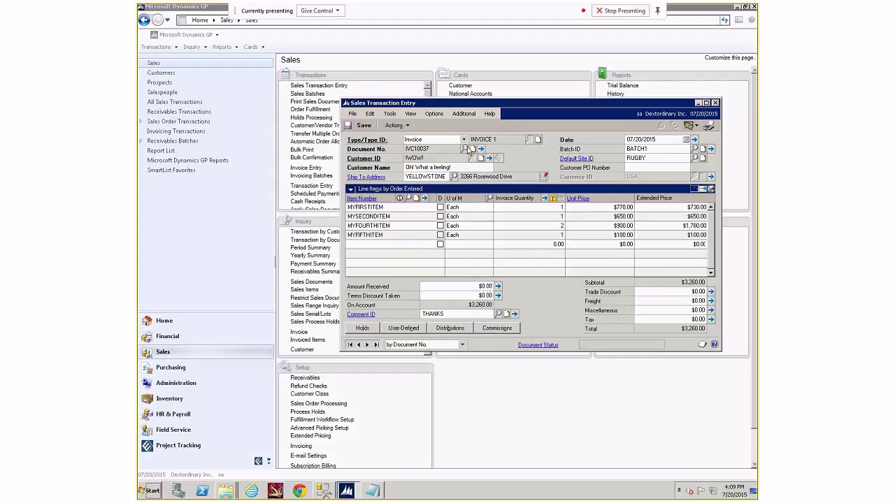
Reopen the invoice's Project Tracking distributions and collapse the lines to show one row per distribution
{"action": "key", "text": "ctrl+t"}
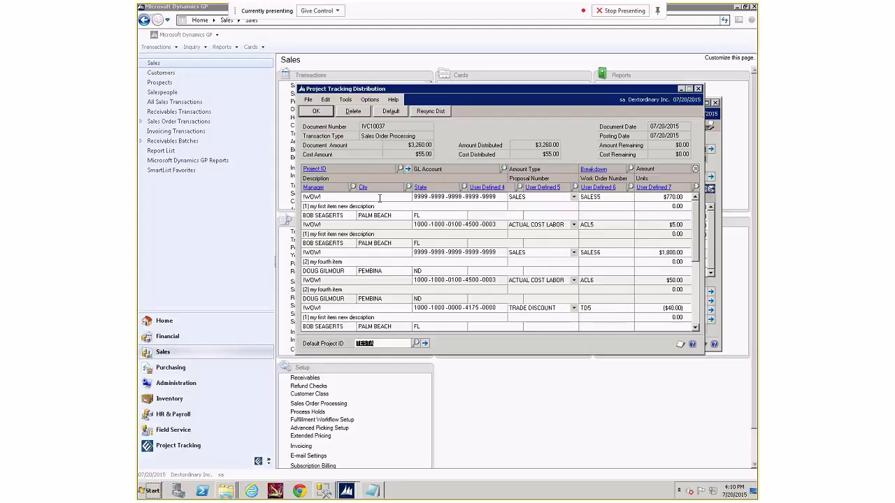
{"action": "left_click", "coordinate": [380, 199]}
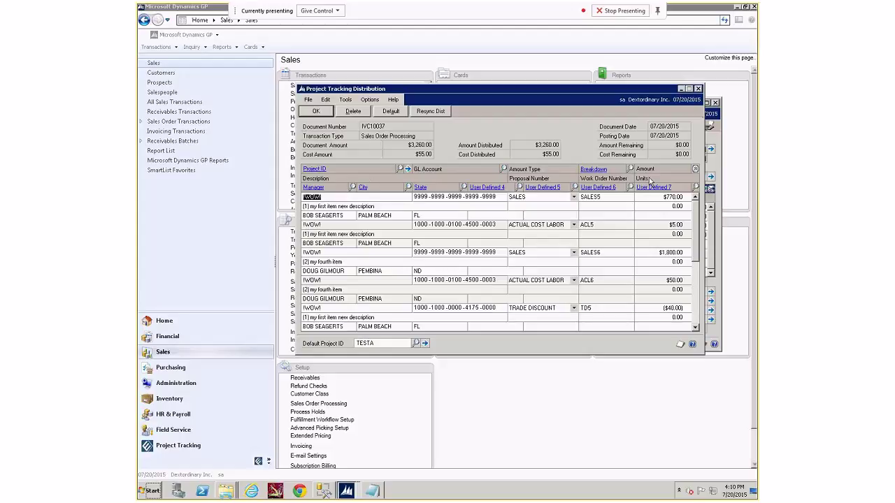
{"action": "left_click", "coordinate": [695, 169]}
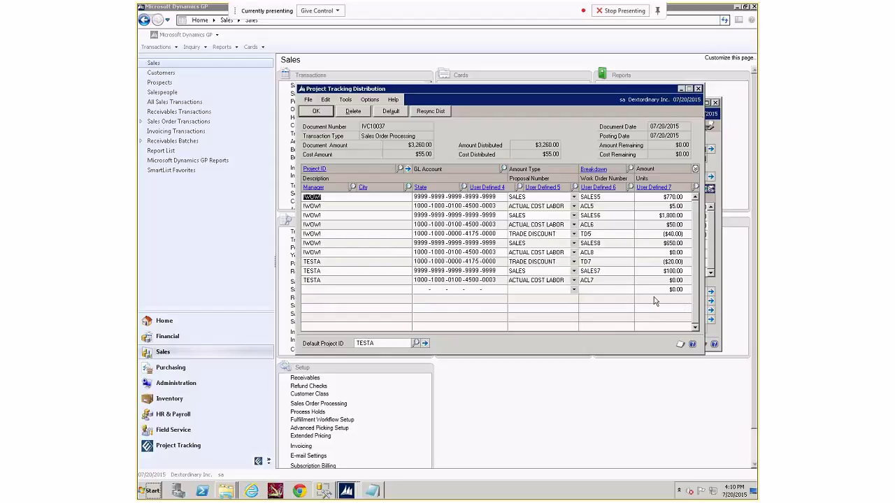
Set the project ID to !WOW! on the TD7 trade discount, SALES7 sales and ACL7 actual cost labor distributions
{"action": "left_click", "coordinate": [321, 253]}
{"action": "left_click", "coordinate": [319, 260]}
{"action": "key", "text": "ctrl+v"}
{"action": "left_click", "coordinate": [319, 270]}
{"action": "key", "text": "ctrl+v"}
{"action": "left_click", "coordinate": [320, 280]}
{"action": "key", "text": "ctrl+v"}
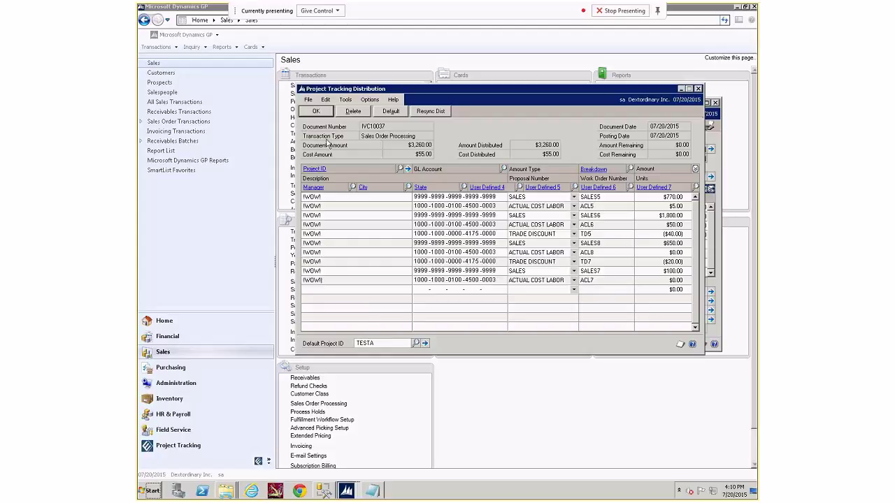
Accept the Project Tracking distributions and save the invoice
{"action": "left_click", "coordinate": [317, 111]}
{"action": "left_click", "coordinate": [315, 113]}
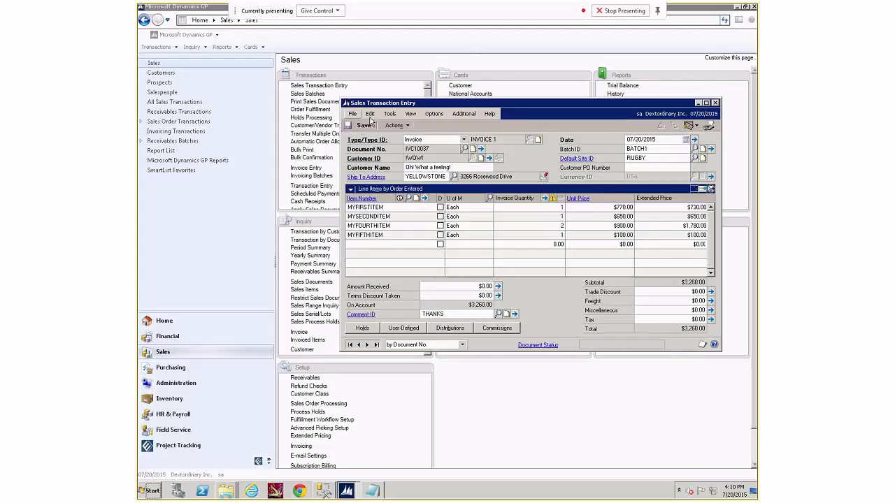
{"action": "left_click", "coordinate": [364, 125]}
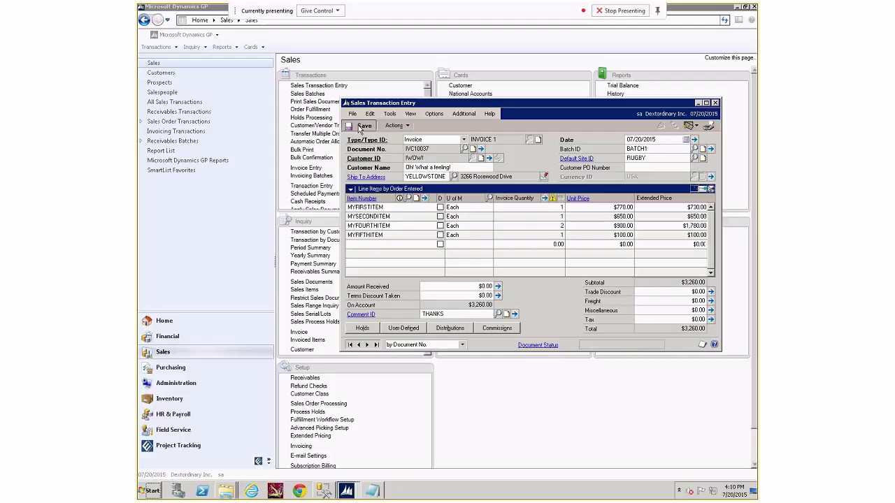
Open the Project Tracking Inquiry and display the work transactions of all types for project !WOW!
{"action": "left_click", "coordinate": [199, 447]}
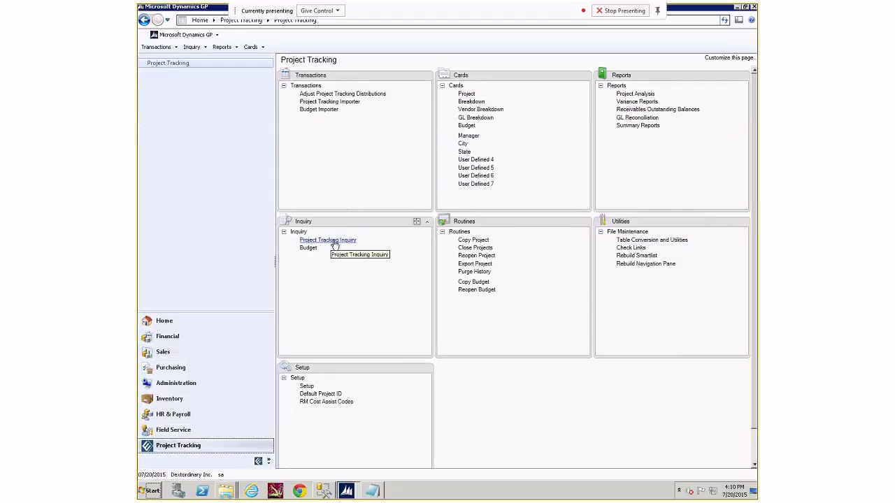
{"action": "left_click", "coordinate": [335, 241]}
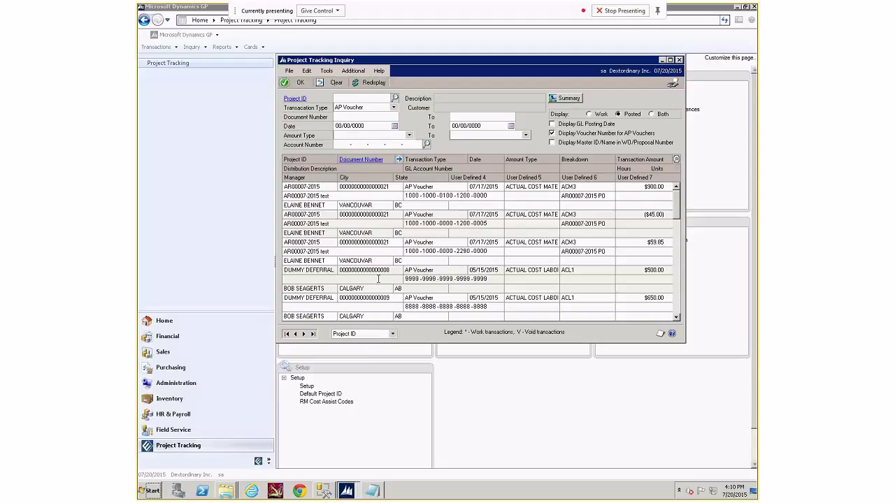
{"action": "left_click", "coordinate": [369, 100]}
{"action": "type", "text": "(WDW)"}
{"action": "left_click", "coordinate": [371, 109]}
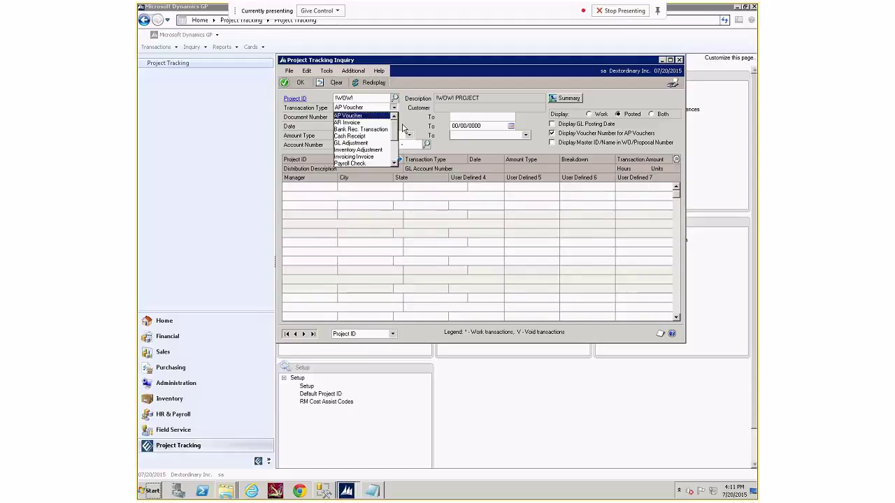
{"action": "left_click", "coordinate": [331, 83]}
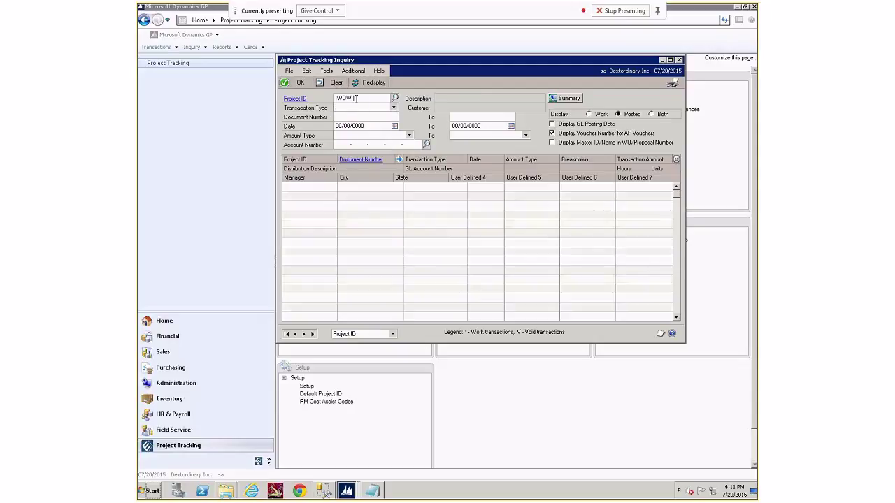
{"action": "key", "text": "Tab"}
{"action": "left_click", "coordinate": [588, 114]}
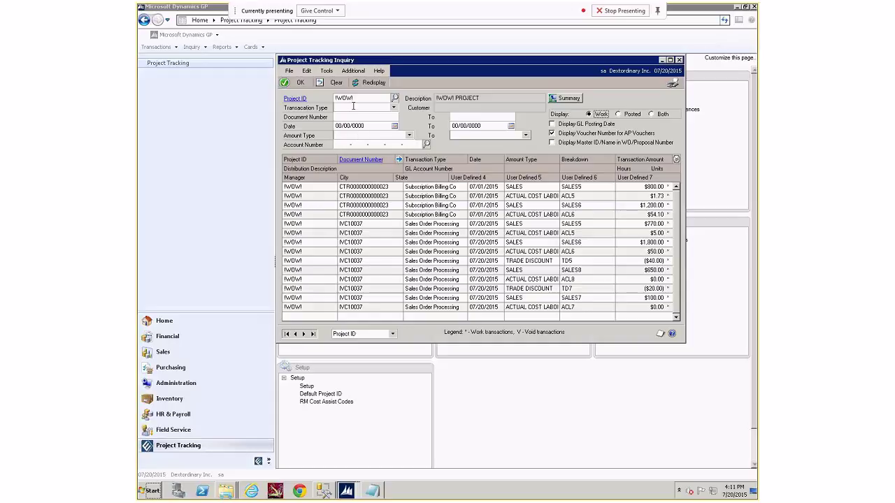
Clear the inquiry and display the work AP Voucher transactions for all projects with the line details expanded
{"action": "left_click", "coordinate": [330, 82]}
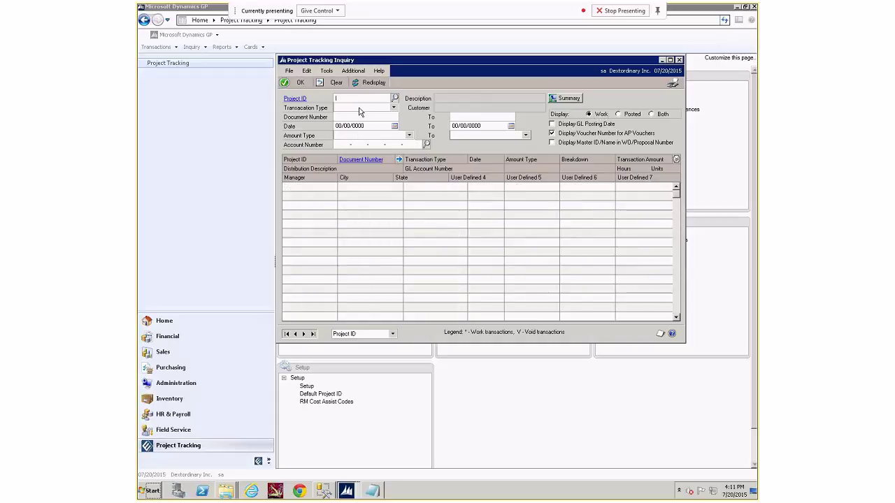
{"action": "left_click", "coordinate": [362, 108]}
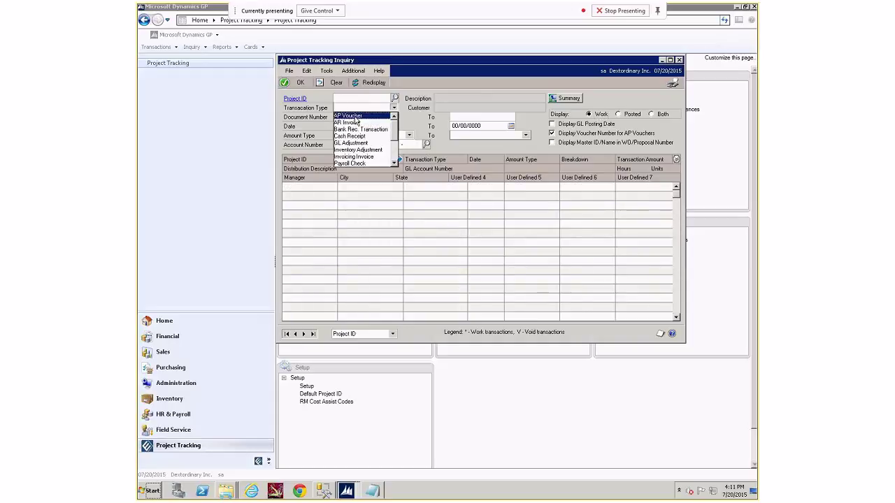
{"action": "left_click", "coordinate": [355, 117]}
{"action": "left_click", "coordinate": [372, 84]}
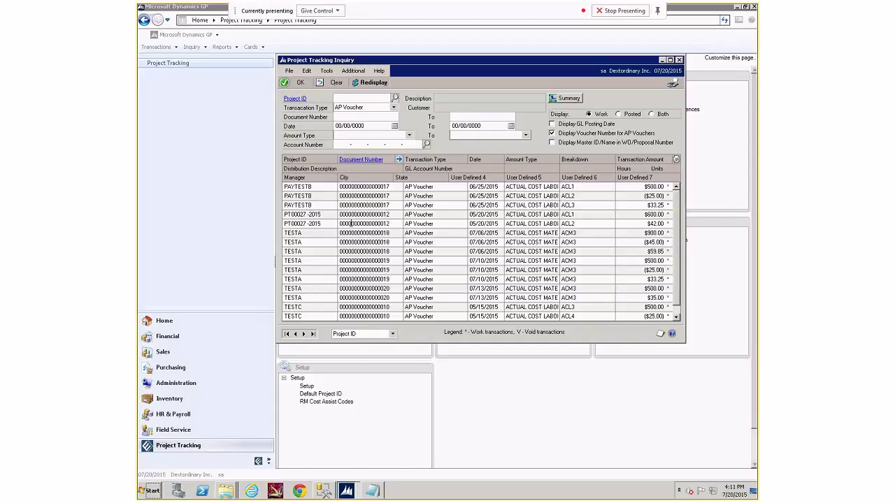
{"action": "left_click", "coordinate": [299, 240]}
{"action": "left_click", "coordinate": [674, 160]}
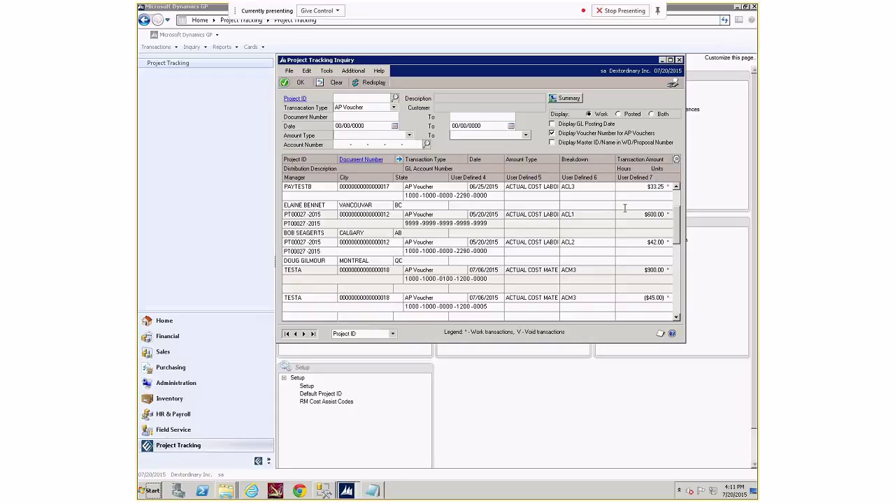
Switch the AP voucher number display off and back on, and show the master ID and name in the work order and proposal number fields
{"action": "left_click", "coordinate": [553, 134]}
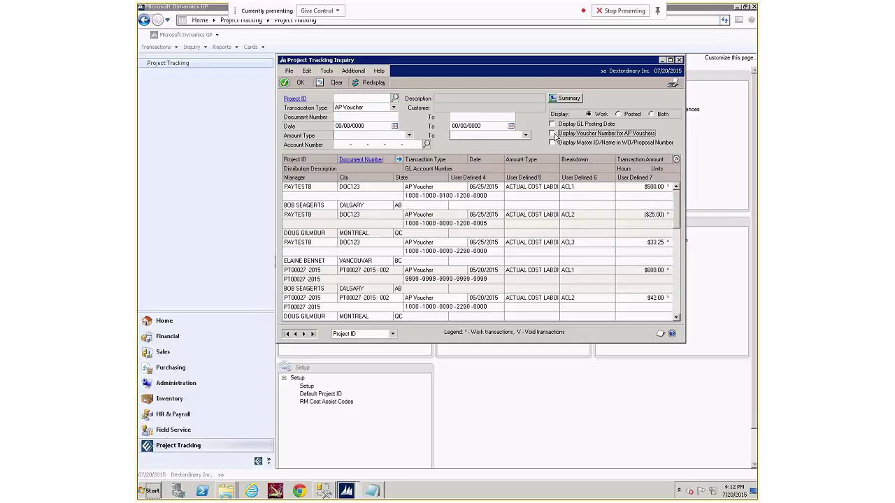
{"action": "left_click", "coordinate": [552, 133]}
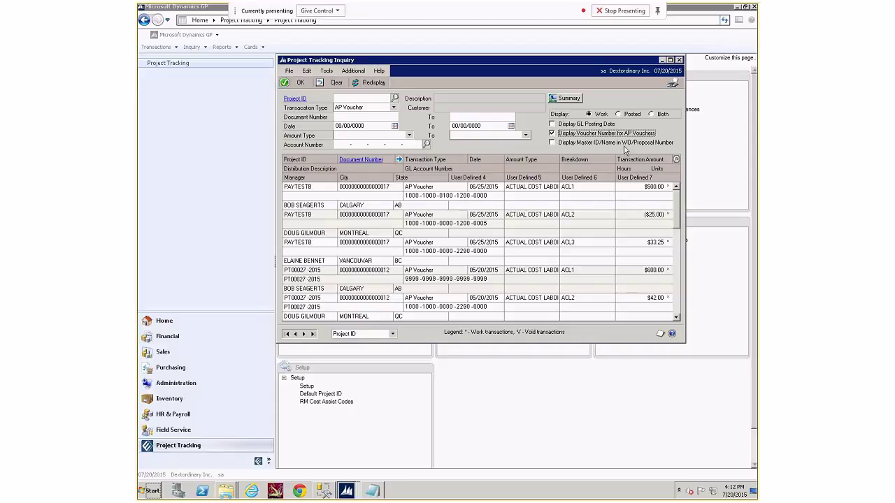
{"action": "left_click", "coordinate": [553, 144]}
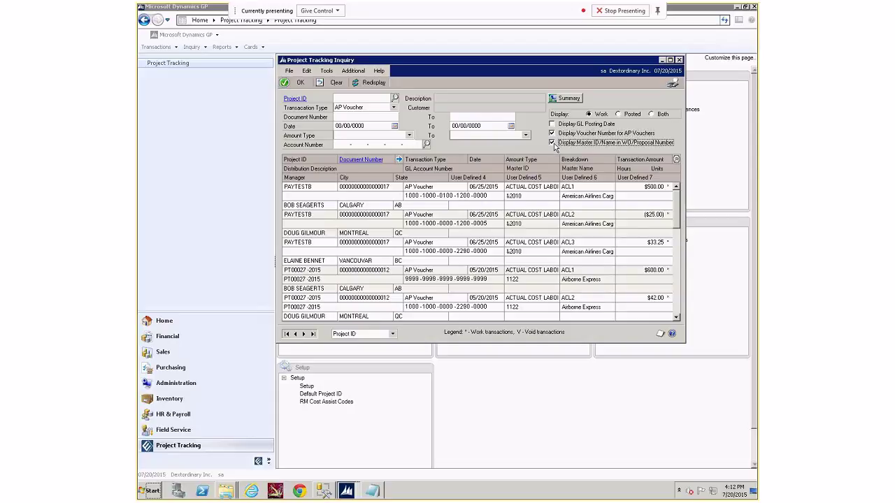
{"action": "left_click", "coordinate": [553, 143]}
{"action": "left_click", "coordinate": [552, 142]}
Examine the amount type options available for filtering the inquiry, without choosing one
{"action": "left_click", "coordinate": [340, 117]}
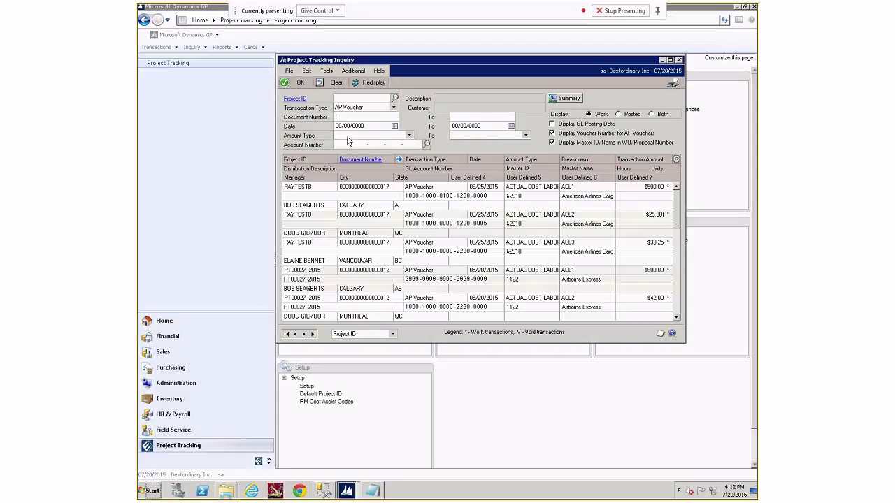
{"action": "left_click", "coordinate": [348, 137]}
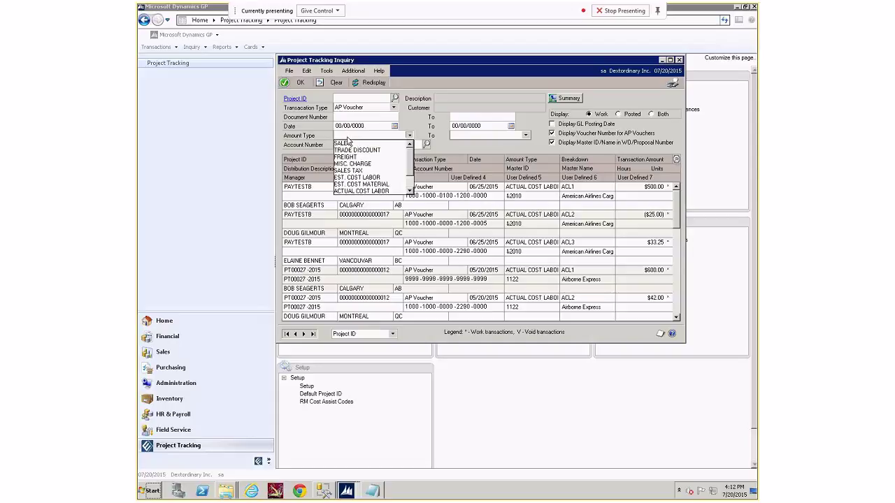
{"action": "left_click", "coordinate": [348, 138]}
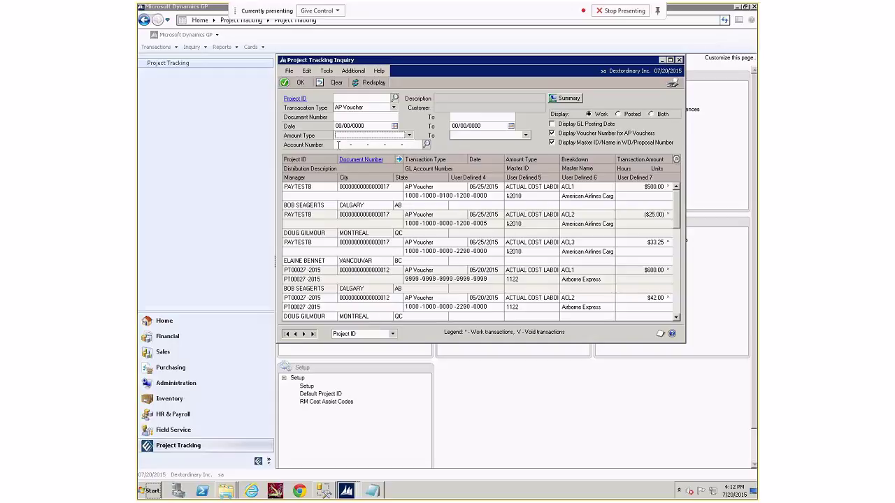